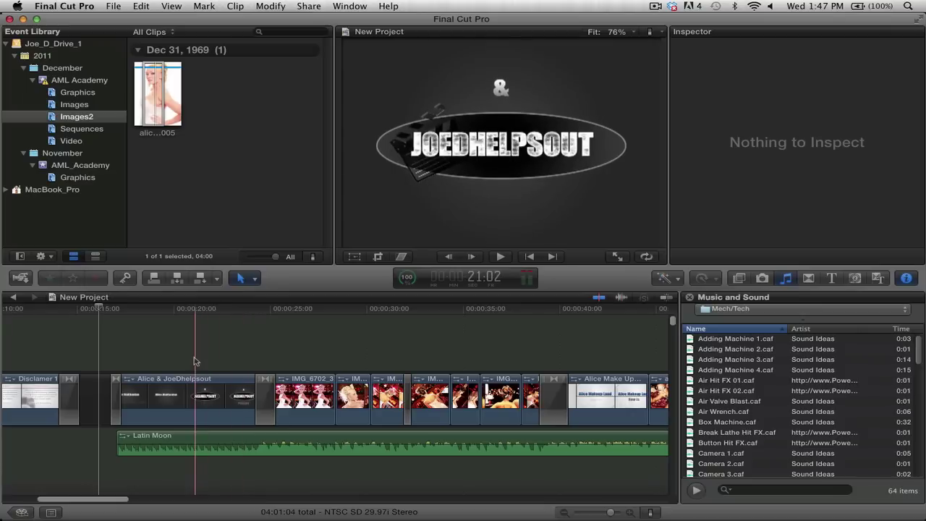
Step: Play the New Project photo montage from about 21 to 52 seconds, then stop
key(space)
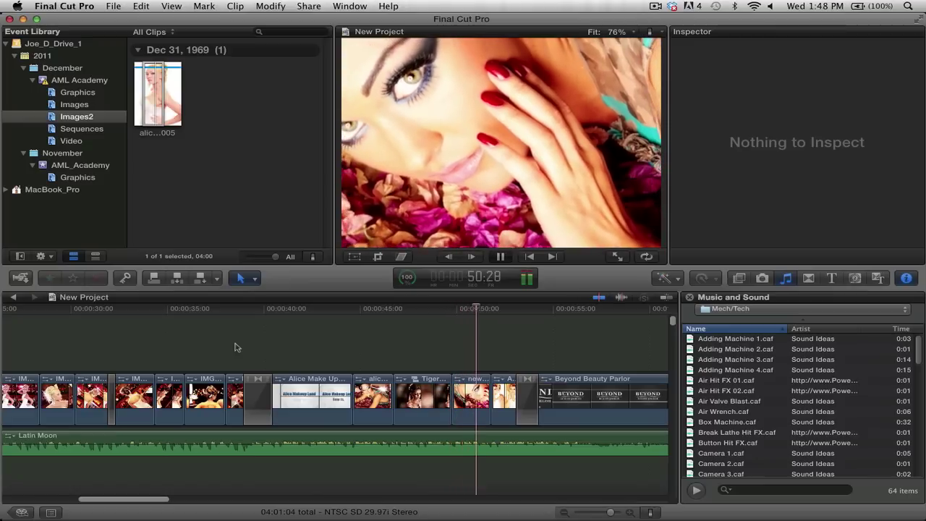
key(space)
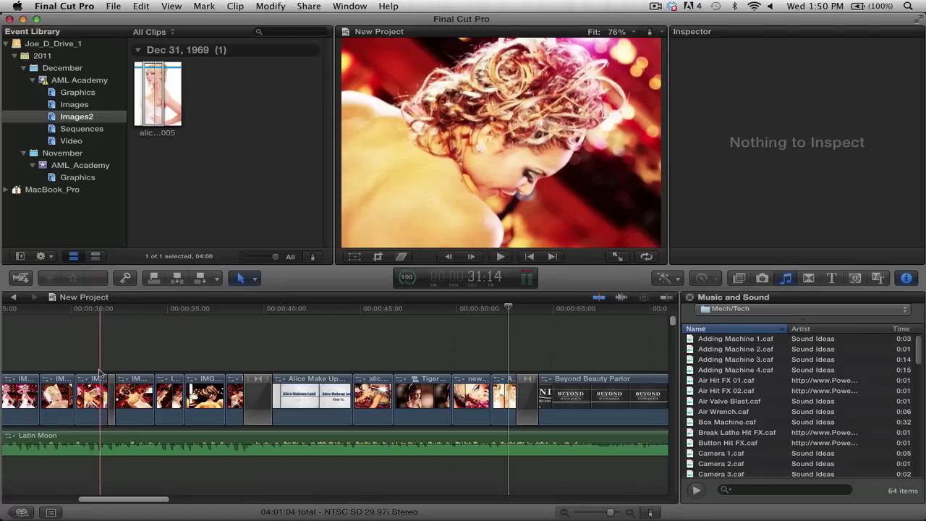
Step: Scroll the timeline left back to the opening '& JOEDHELPSOUT Present' title card
scroll(100, 372, left, 5)
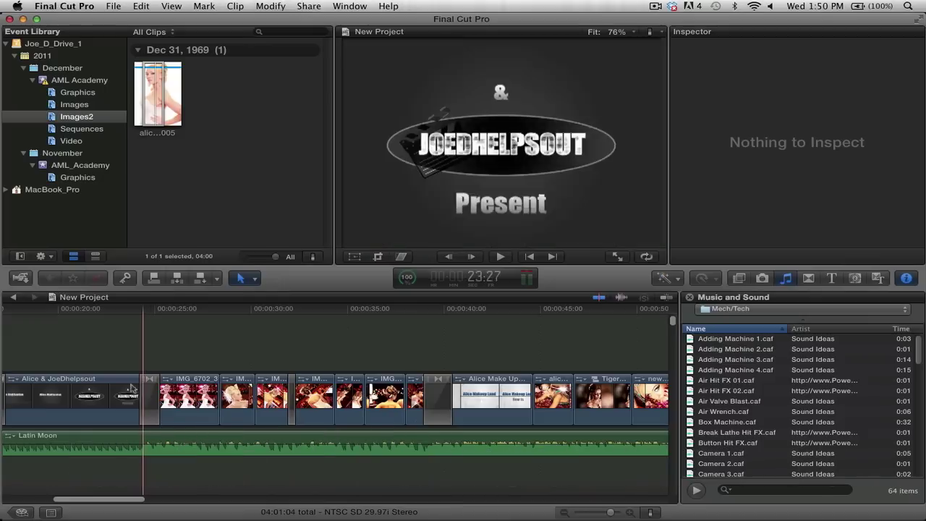
Step: Open the Image Manipulation project and show the bridal photo clip's video properties
click(24, 512)
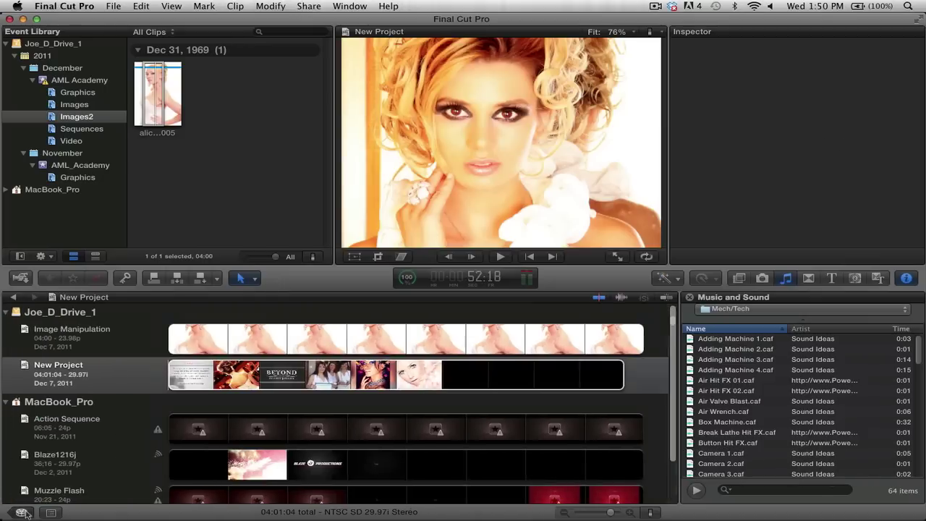
double_click(112, 340)
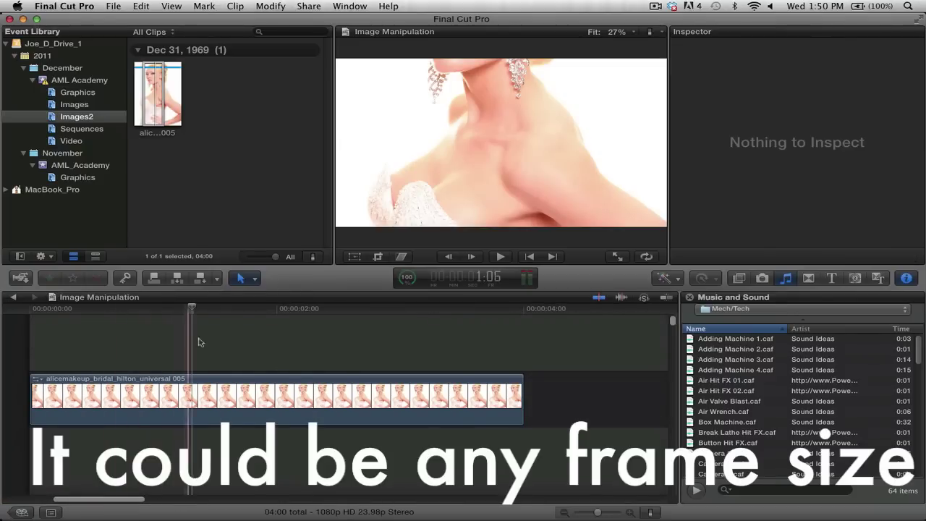
click(217, 385)
click(109, 311)
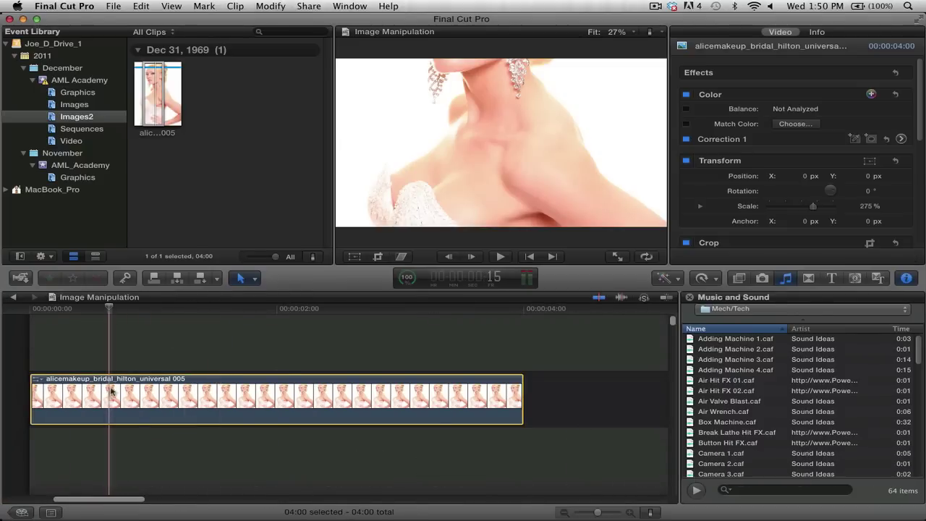
Step: Set the photo's Scale to 100% so the whole picture shows, then deselect it
click(867, 206)
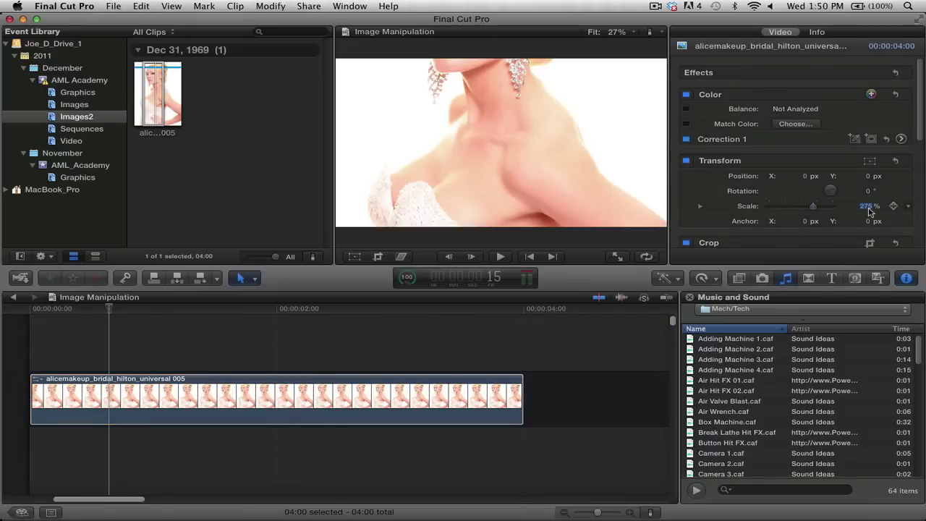
click(870, 209)
text(100)
key(Return)
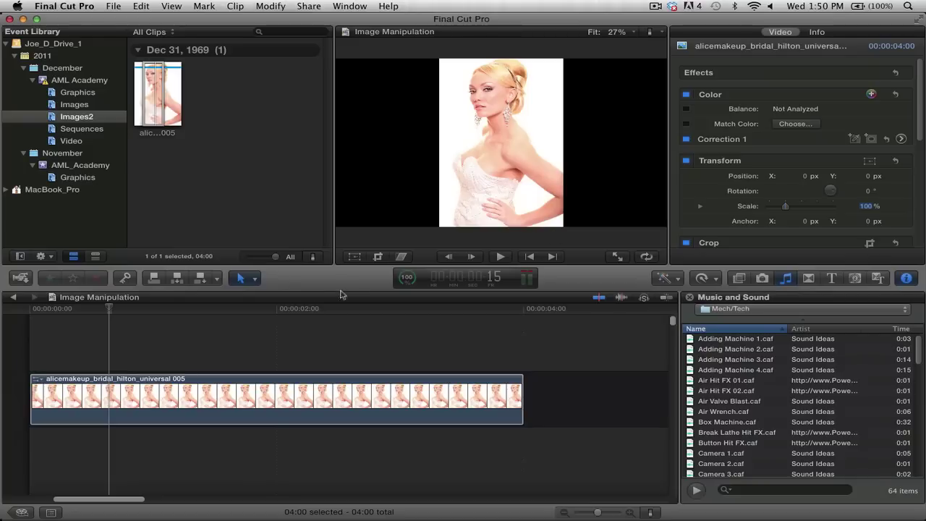
click(196, 326)
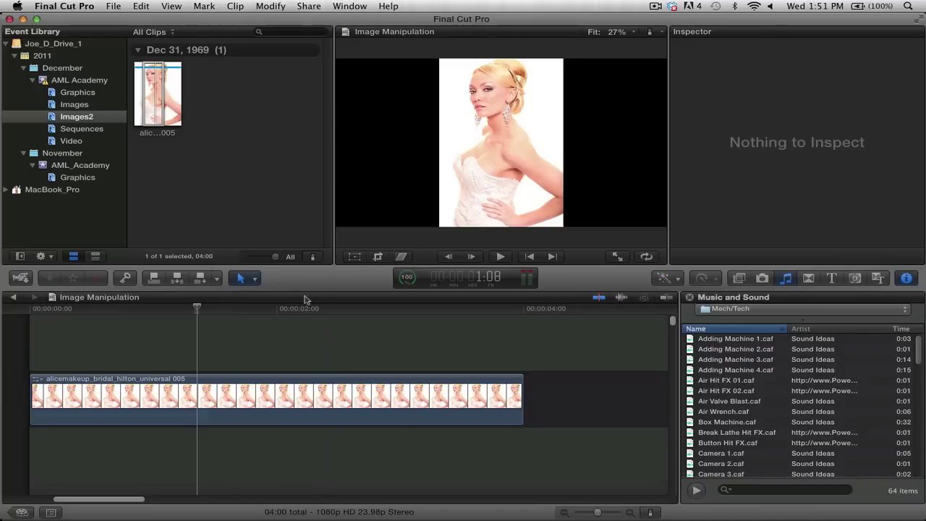
Step: Scale the bridal photo up to 278% in the viewer to fill the 1080p frame
click(130, 399)
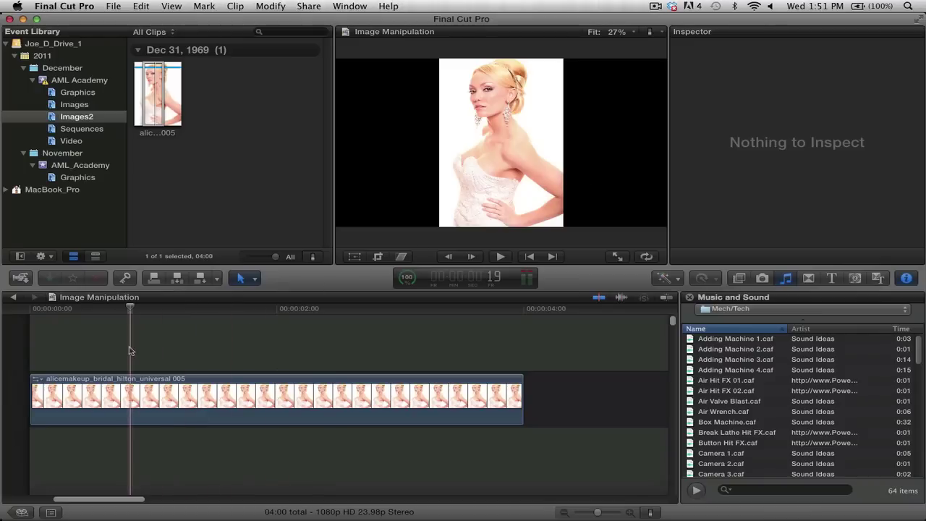
click(130, 389)
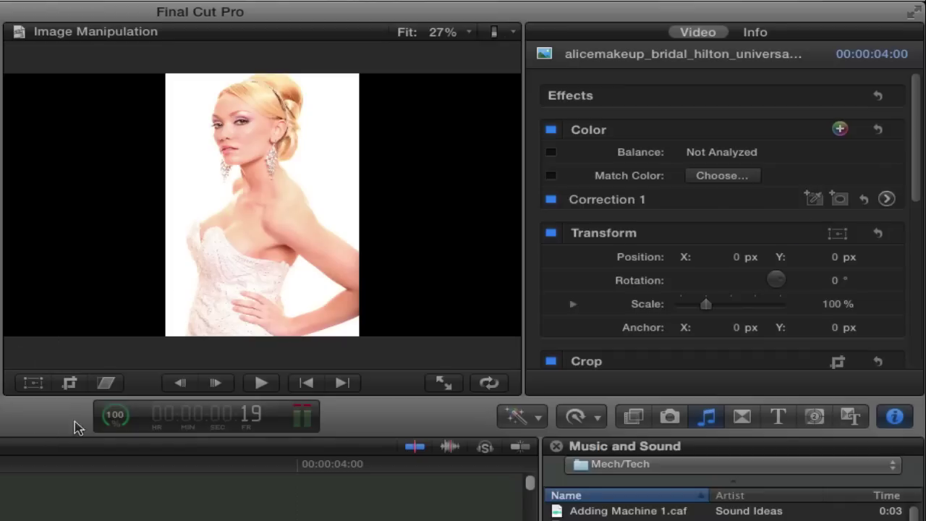
click(34, 383)
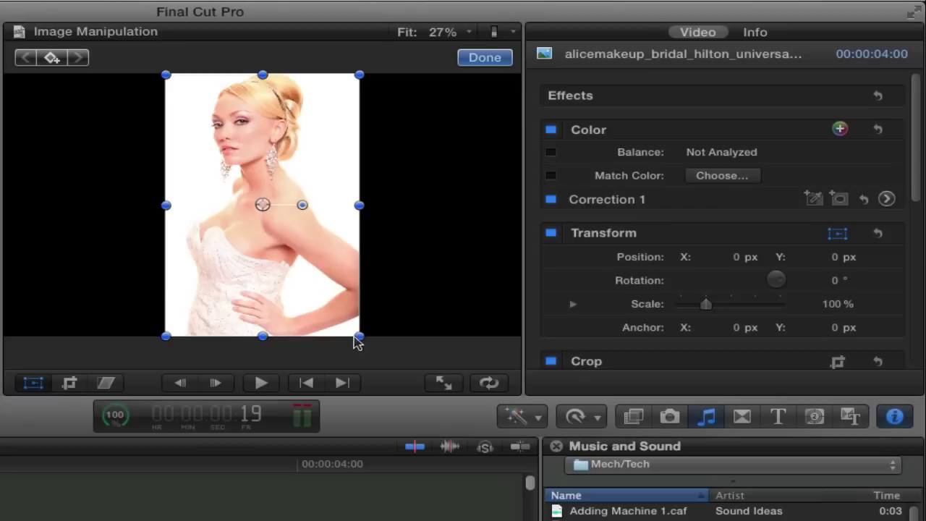
drag(362, 341, 538, 507)
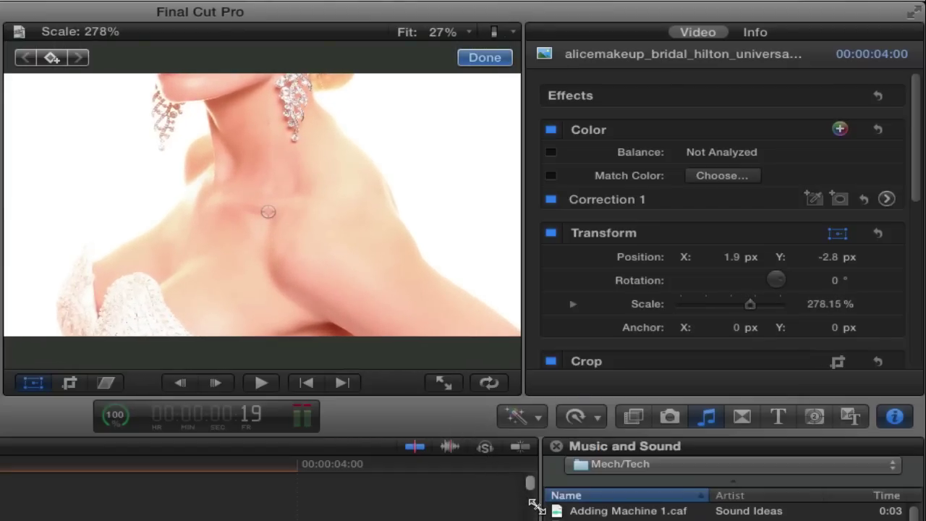
click(485, 57)
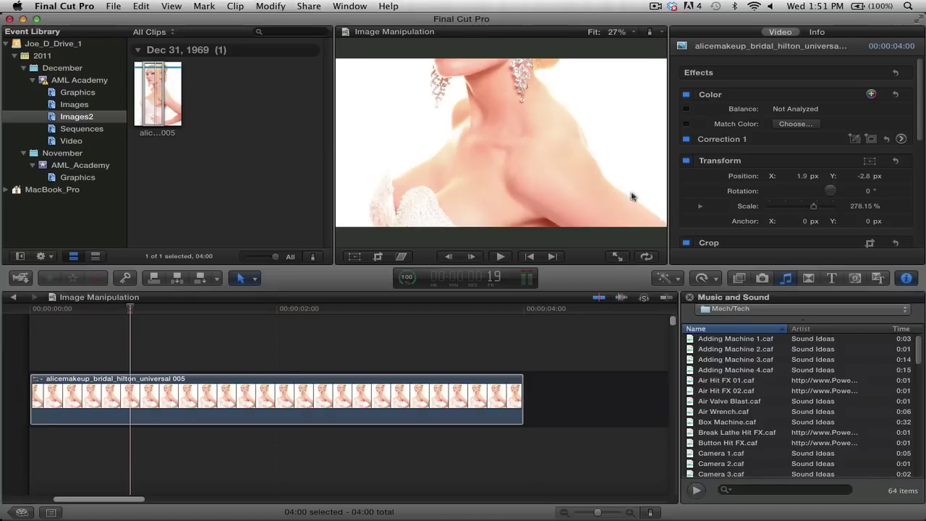
Step: At the clip start, show Video Animation and add a Position keyframe at X 1.9, Y -2.8 px
click(285, 355)
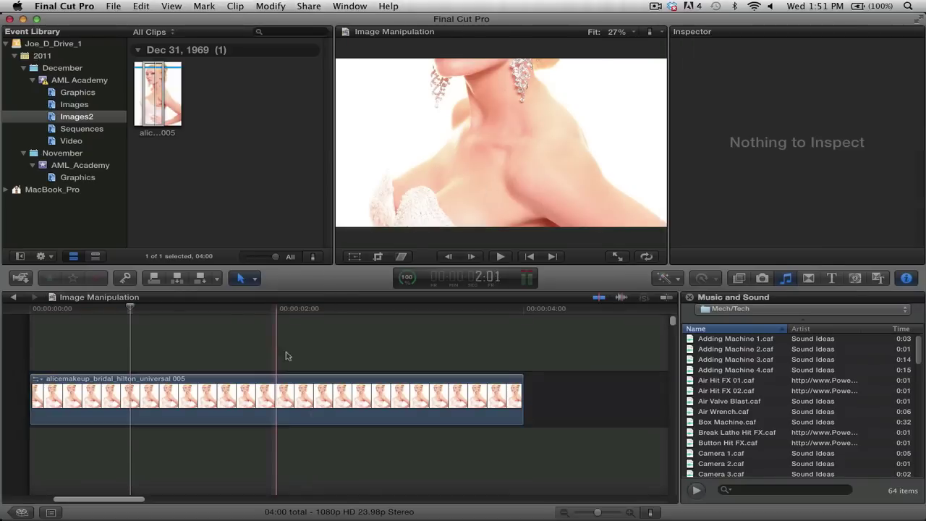
click(298, 394)
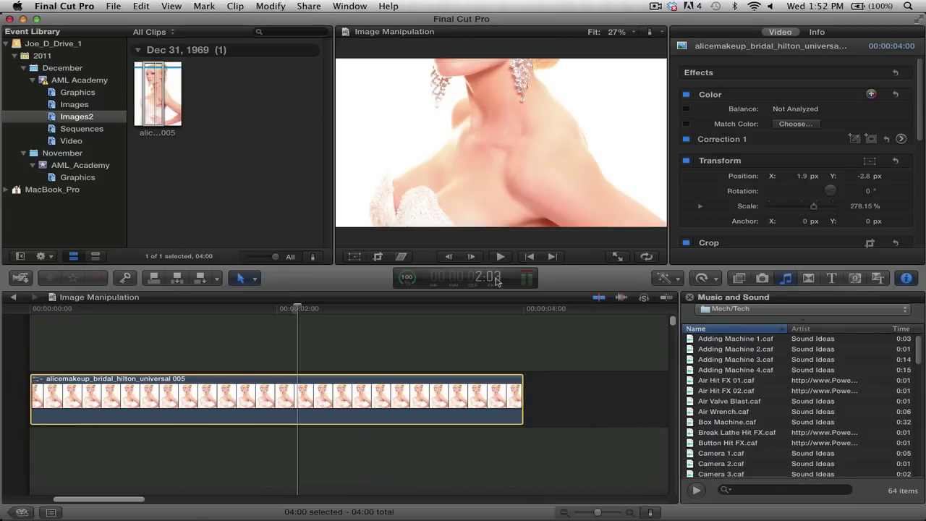
drag(305, 299, 43, 343)
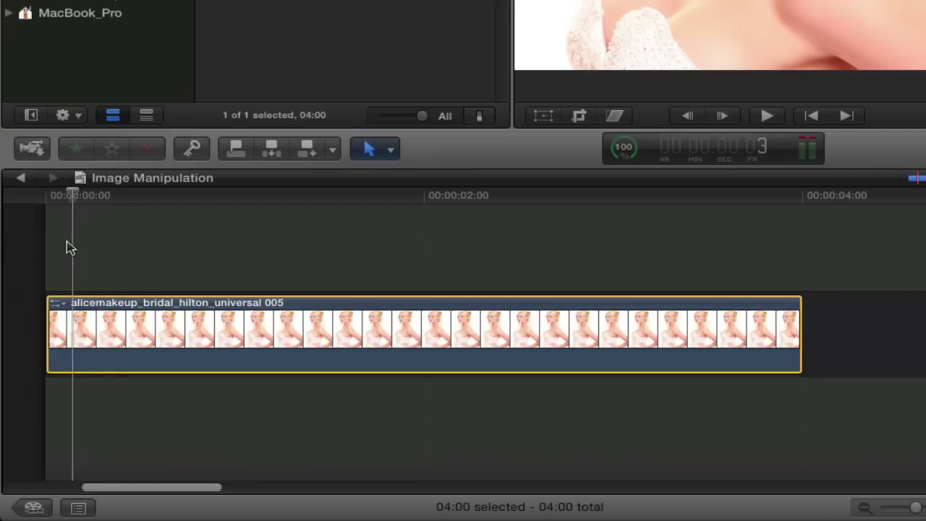
drag(66, 243, 66, 244)
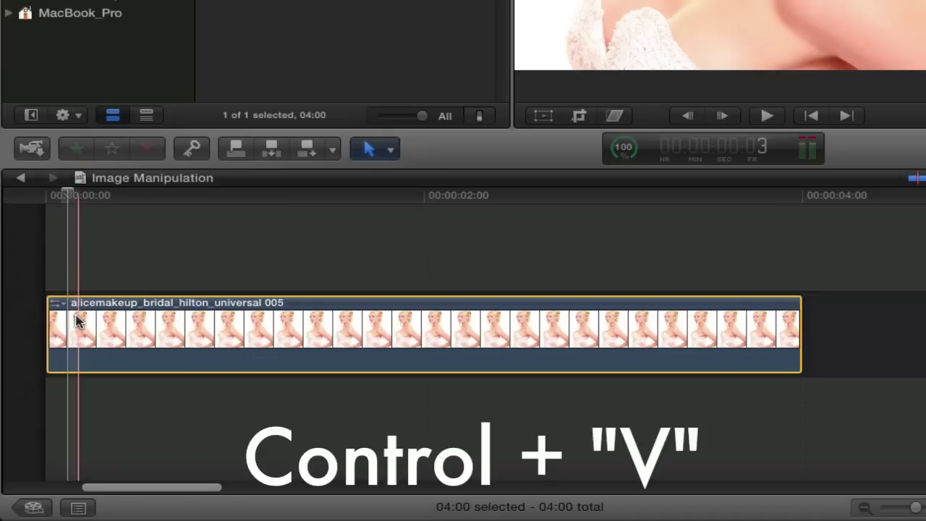
key(ctrl+v)
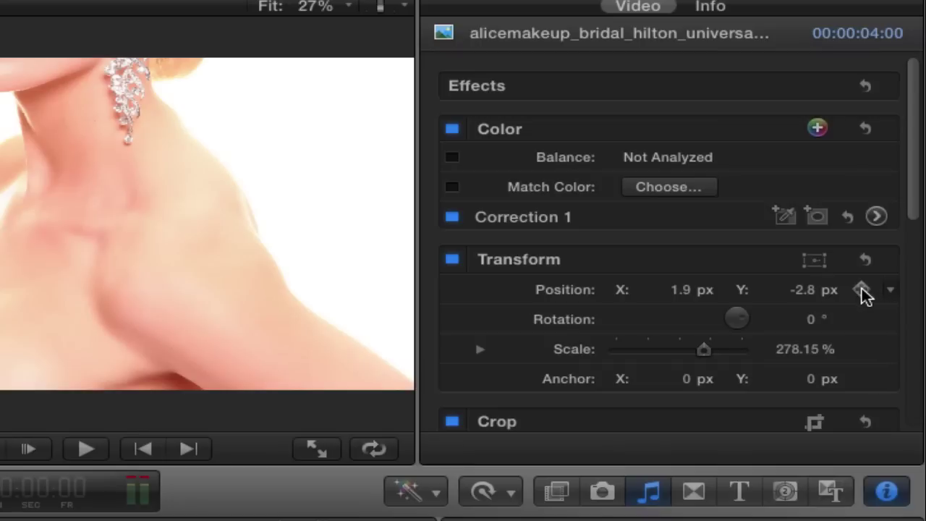
click(861, 290)
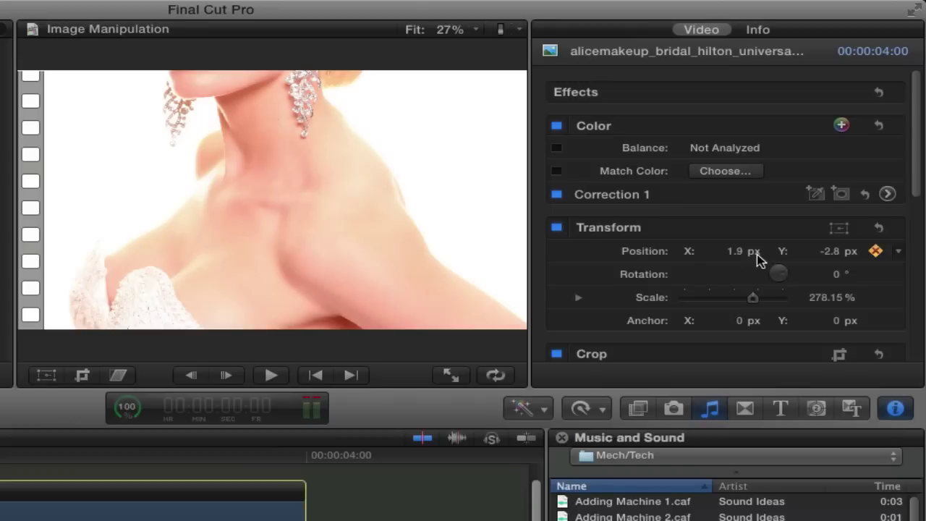
Step: Raise the photo to Position Y 86.2 px to frame her torso, keeping the playhead inside the clip
click(737, 254)
click(830, 251)
drag(830, 251, 830, 188)
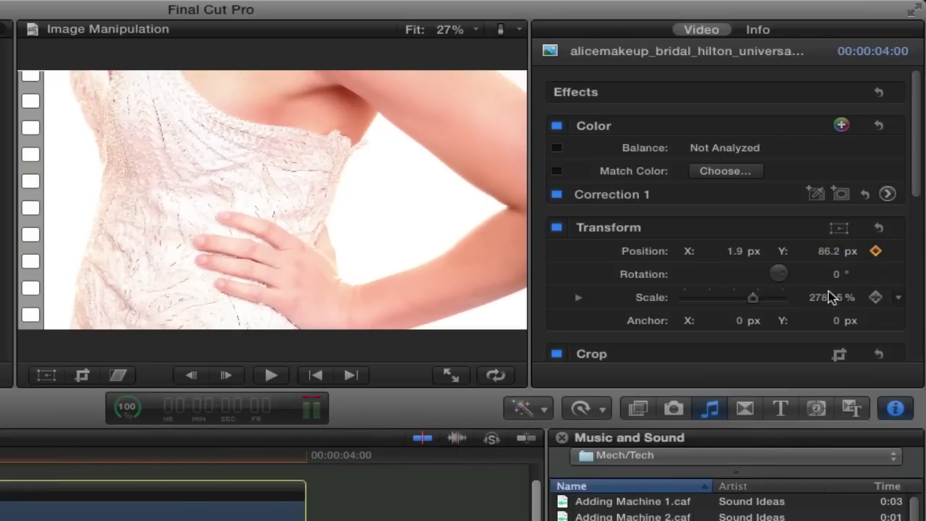
click(316, 468)
click(173, 471)
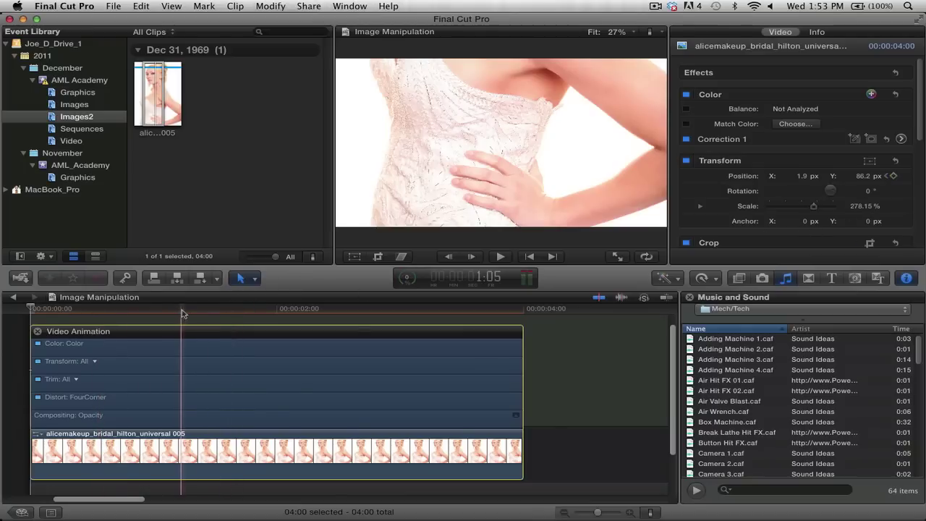
Step: Add a Position keyframe at about 1:20 with Y -82.7 px, framing her face
drag(164, 312, 258, 311)
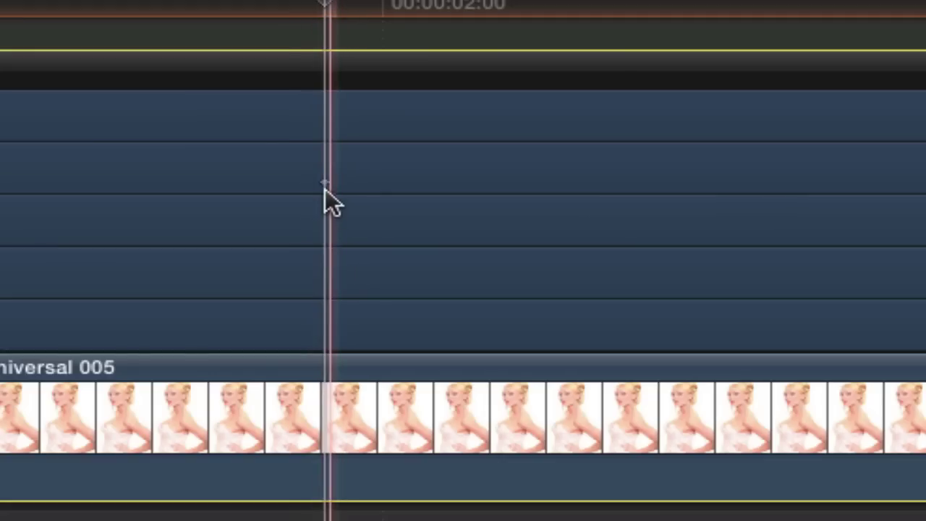
click(256, 370)
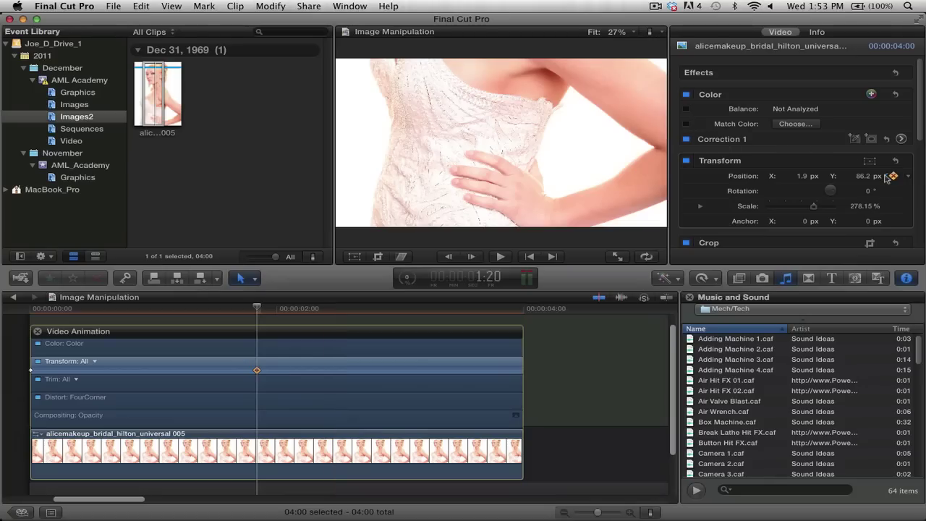
click(865, 179)
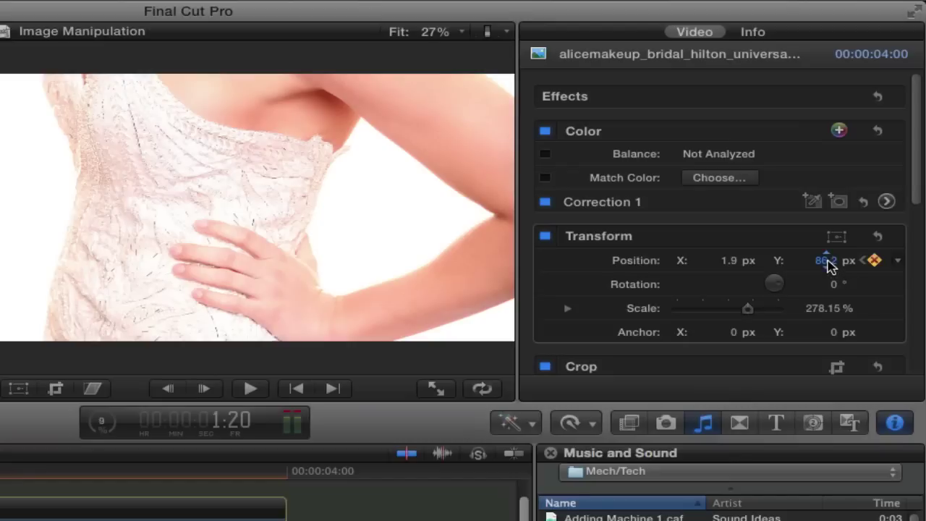
mouse_move(829, 265)
mouse_down()
mouse_move(818, 273)
mouse_move(801, 349)
mouse_move(829, 266)
mouse_up()
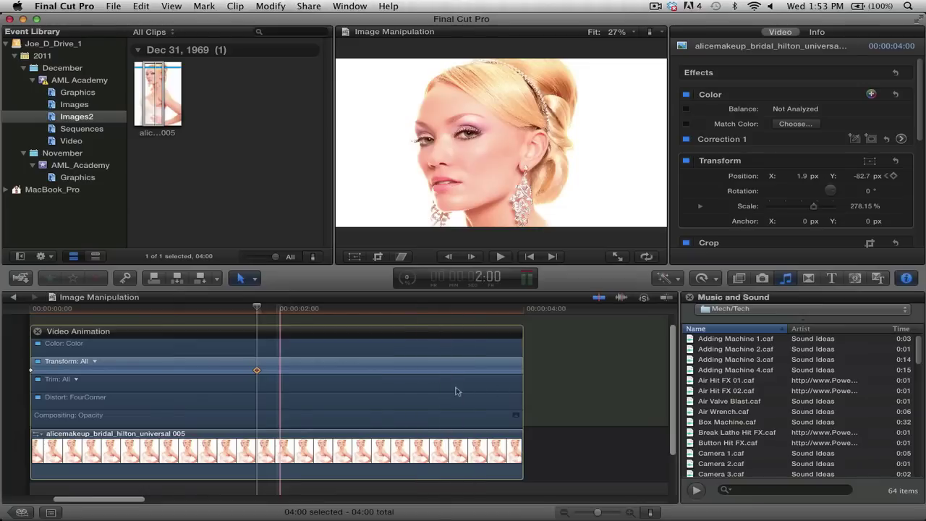
Step: Trim the clip to end at the 1:20 face keyframe and play the pan from the start
click(528, 452)
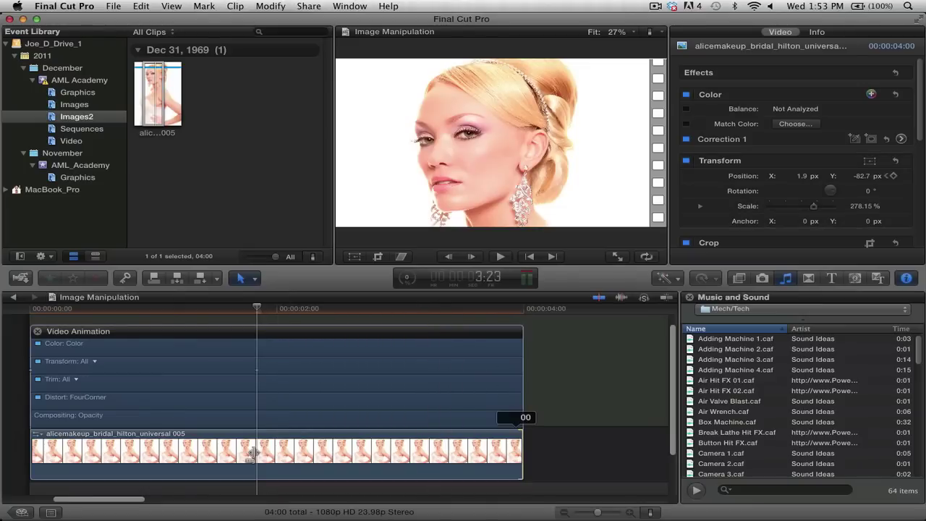
drag(252, 452, 249, 452)
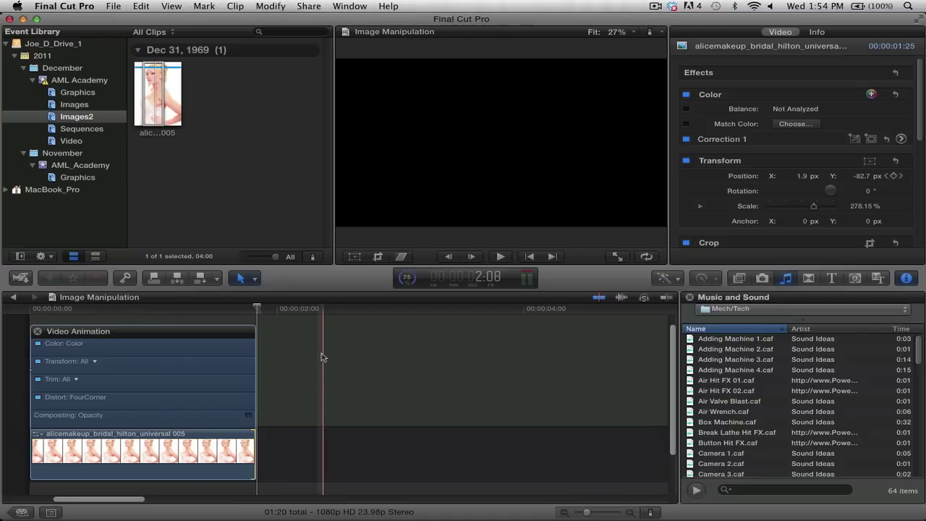
key(Home)
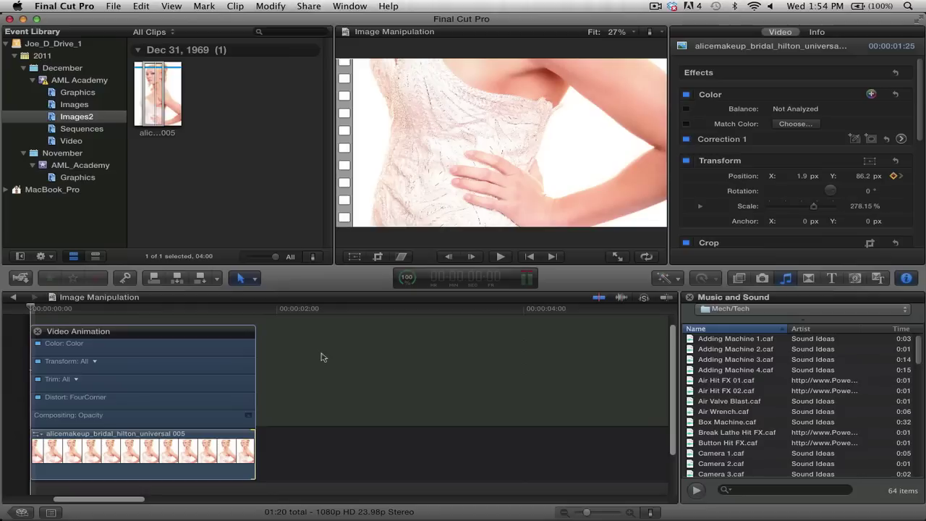
key(space)
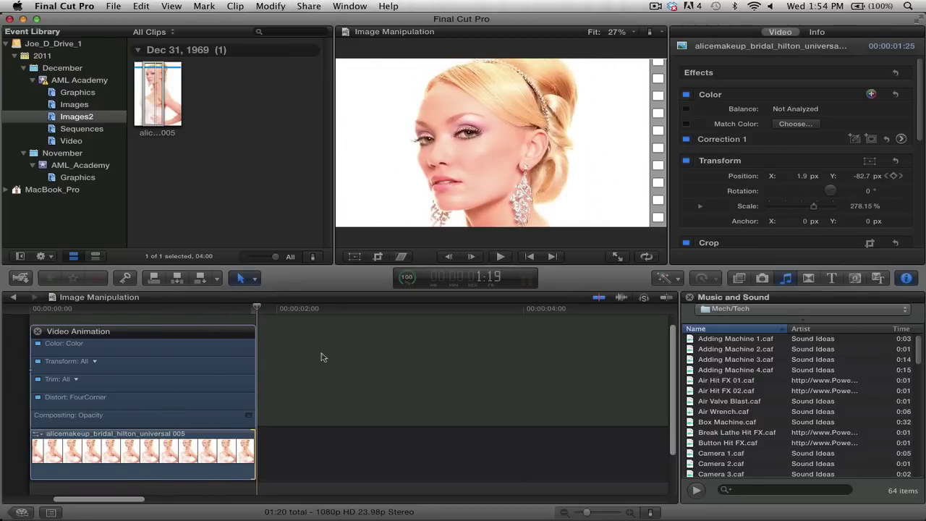
key(space)
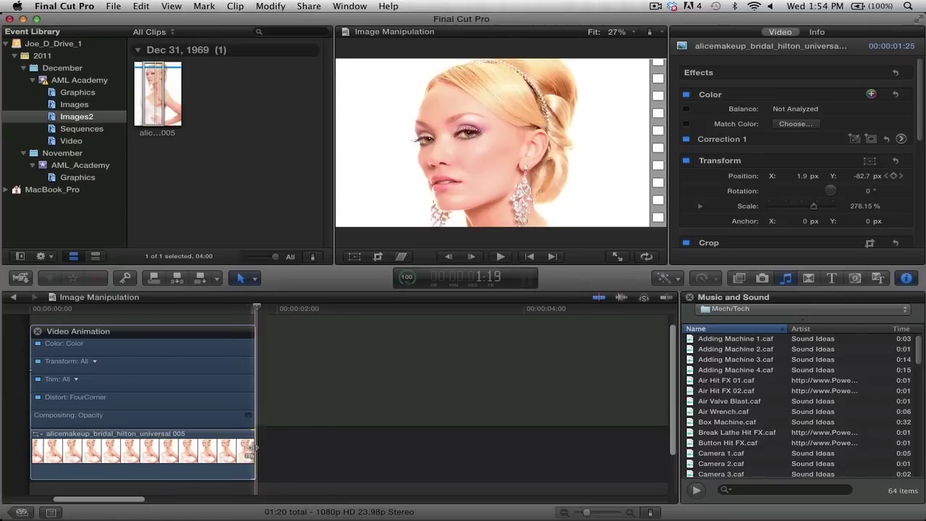
Step: Extend the clip to about four seconds, move the face keyframe to 4:06, and check both ends
drag(255, 446, 585, 446)
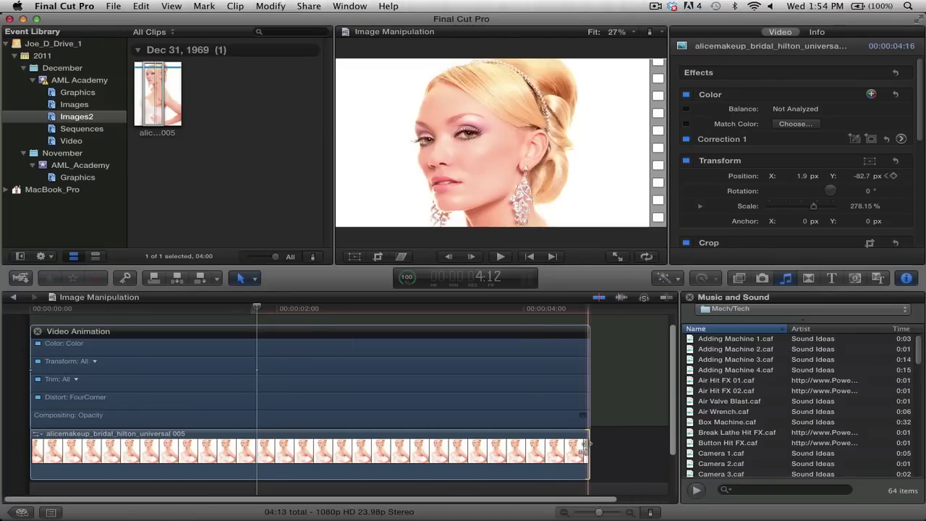
alt+click(257, 370)
drag(257, 369, 555, 369)
click(552, 310)
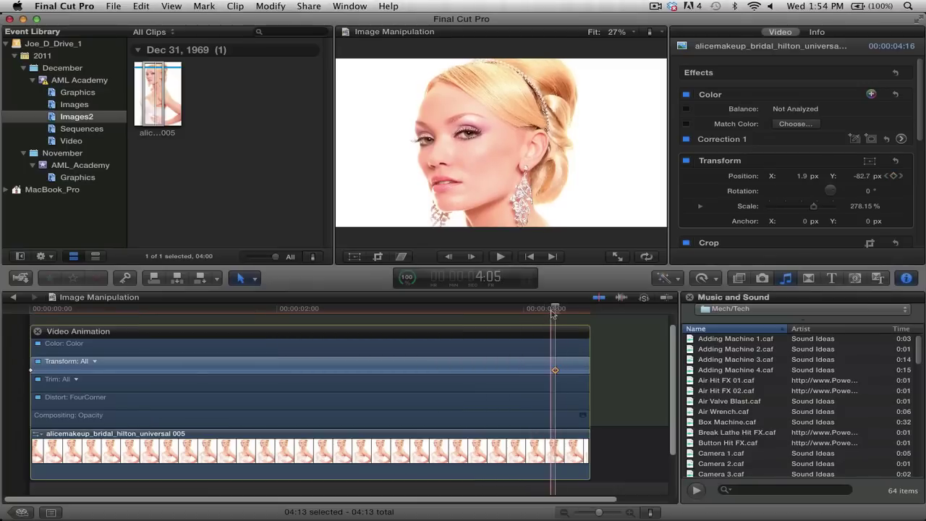
click(41, 344)
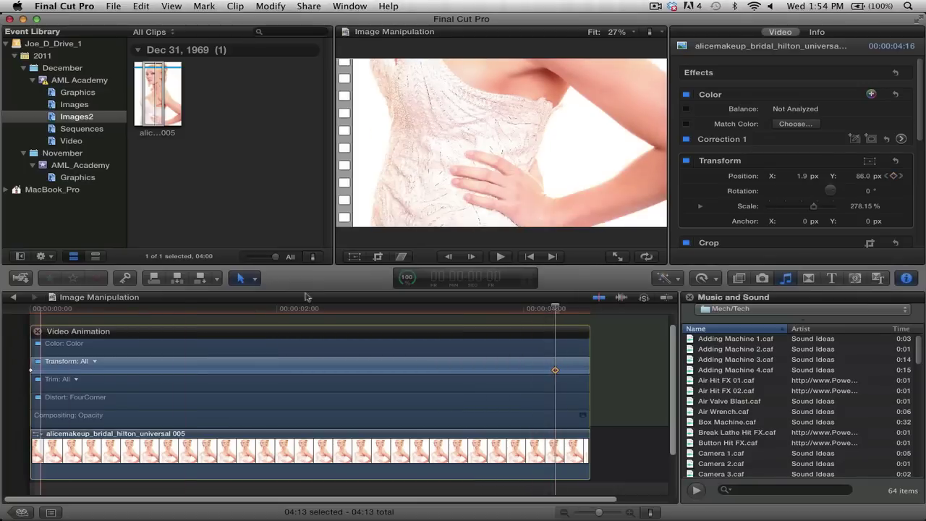
click(557, 334)
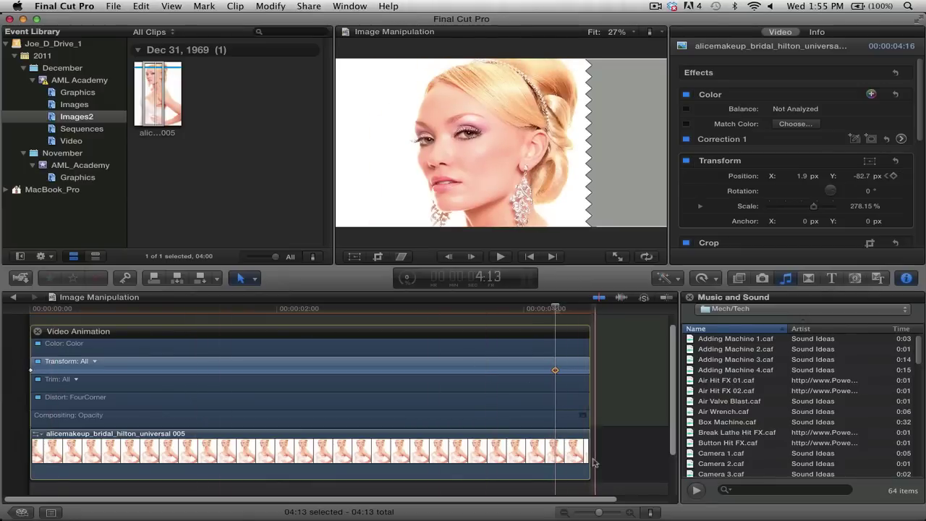
drag(588, 453, 630, 450)
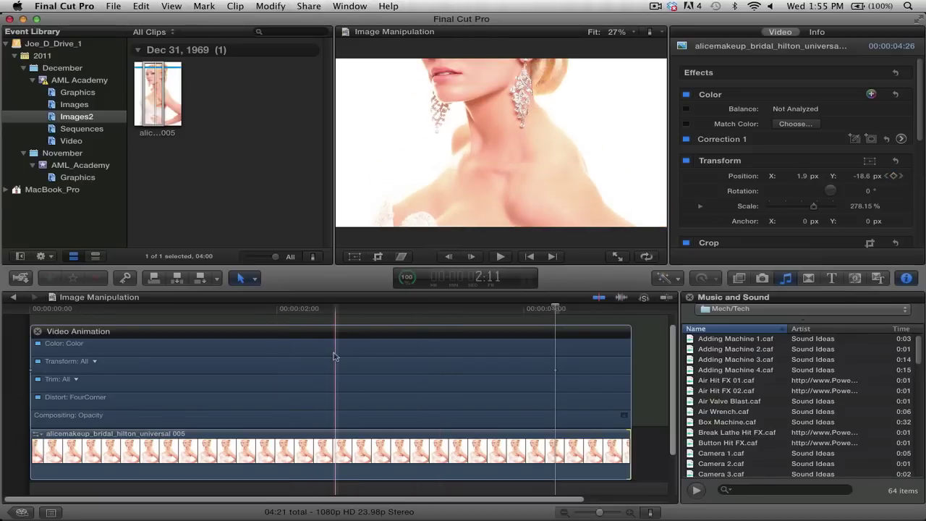
Step: From the timeline start, play the four-second waist-to-face pan and stop on her face
key(Home)
key(space)
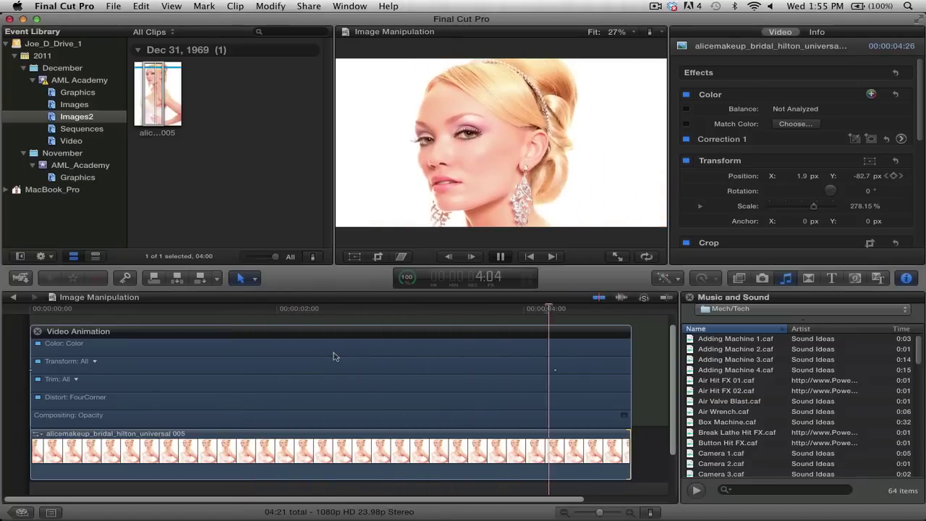
key(space)
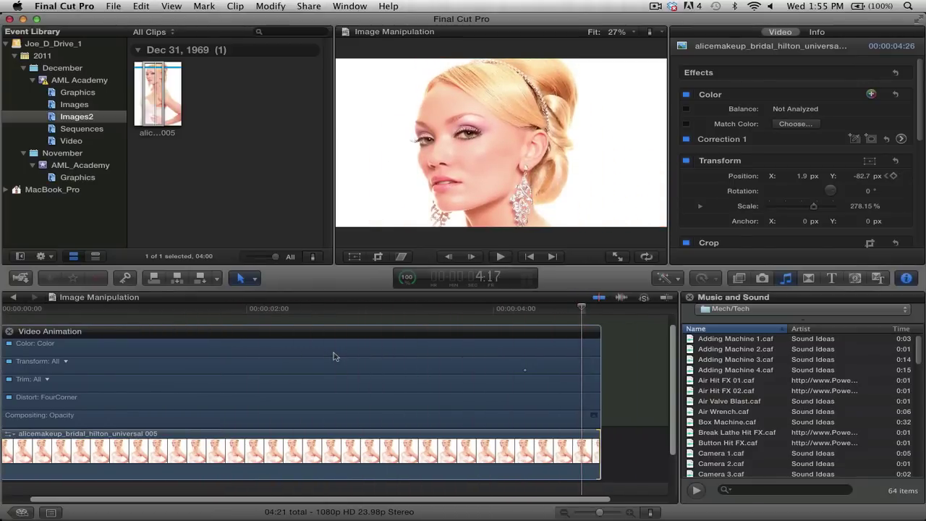